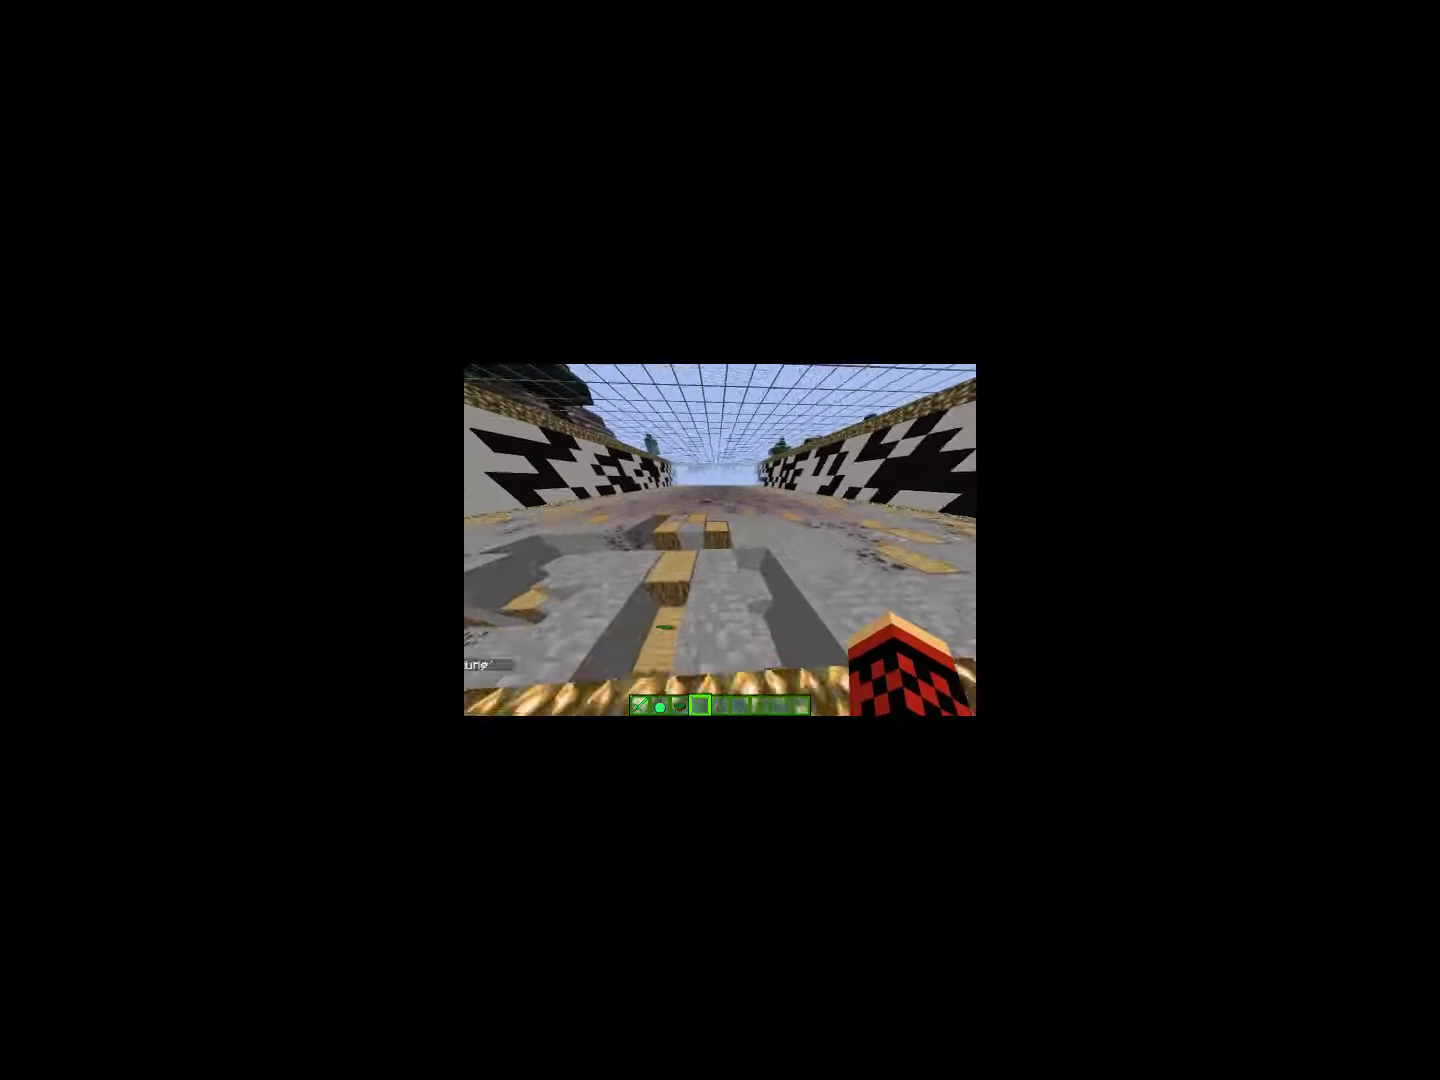
key("w")
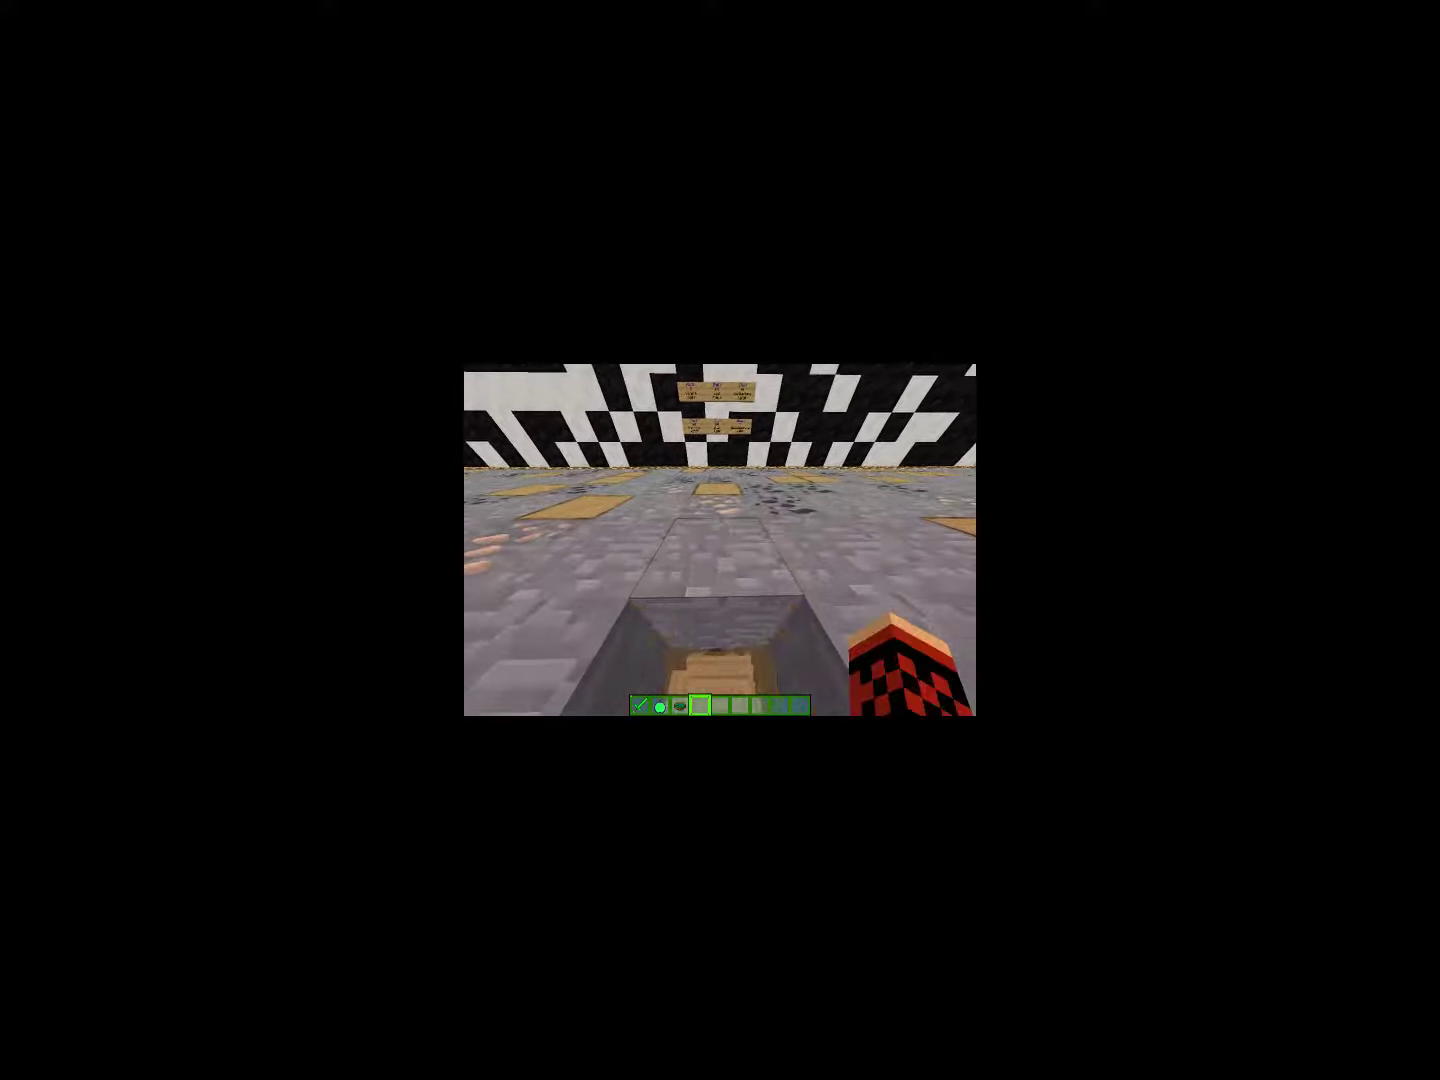
- Walk across the grey floor into the trench and break some of its stone floor blocks
key("w")
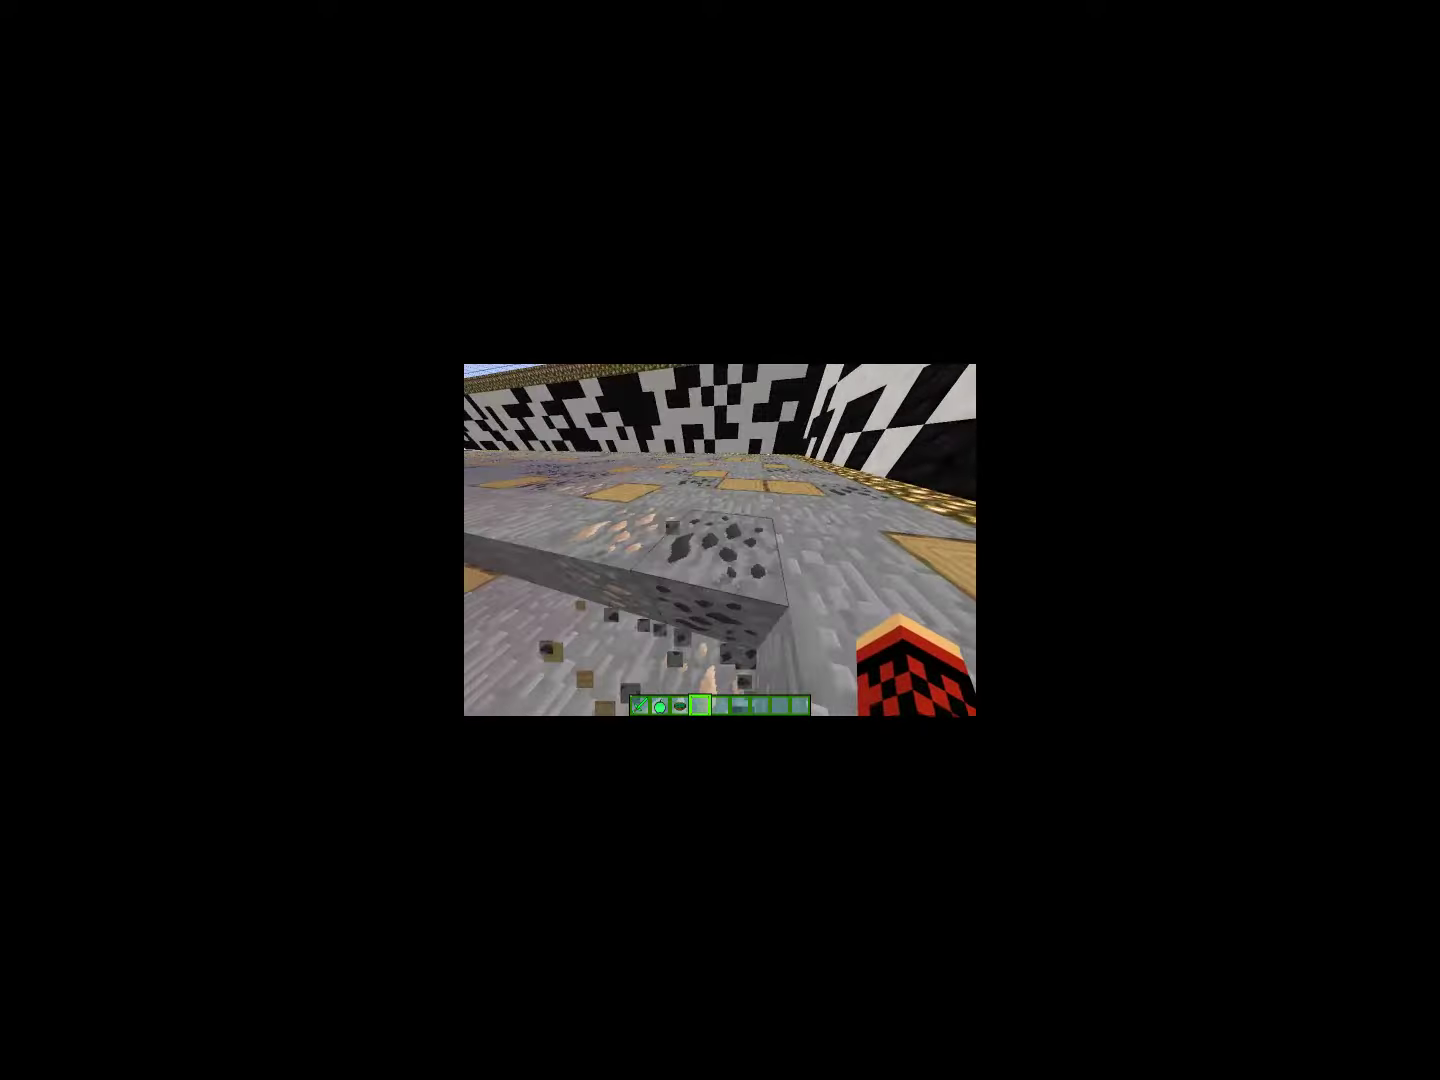
key("w")
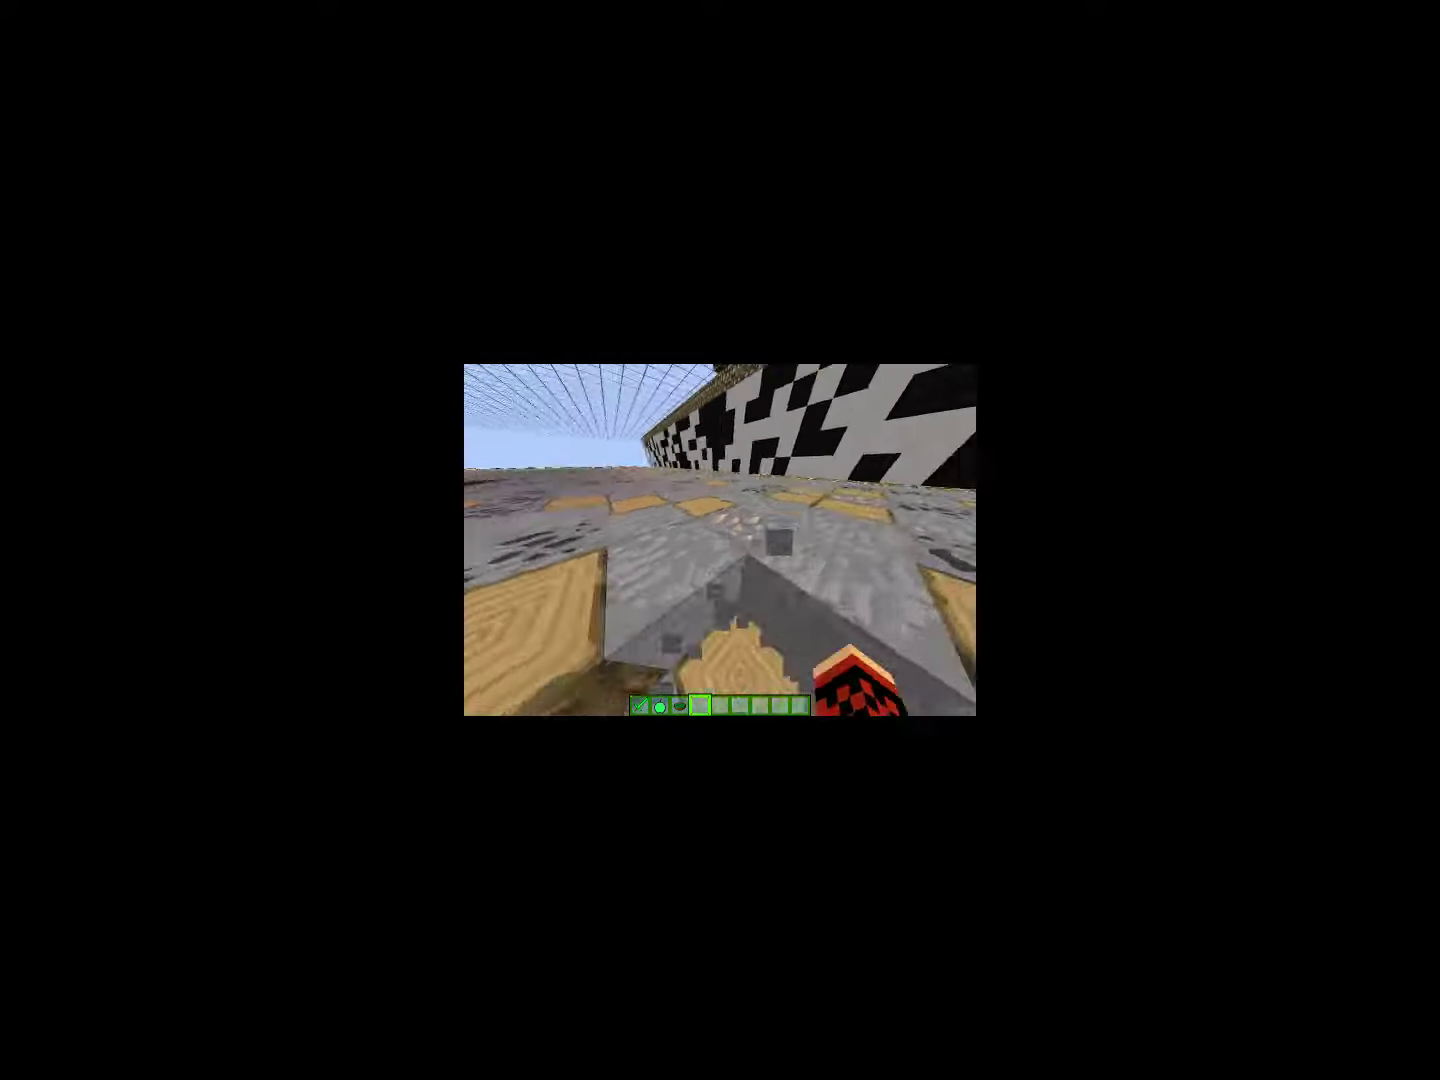
- Briefly show the creative inventory, then continue down the glass-roofed corridor
key("e")
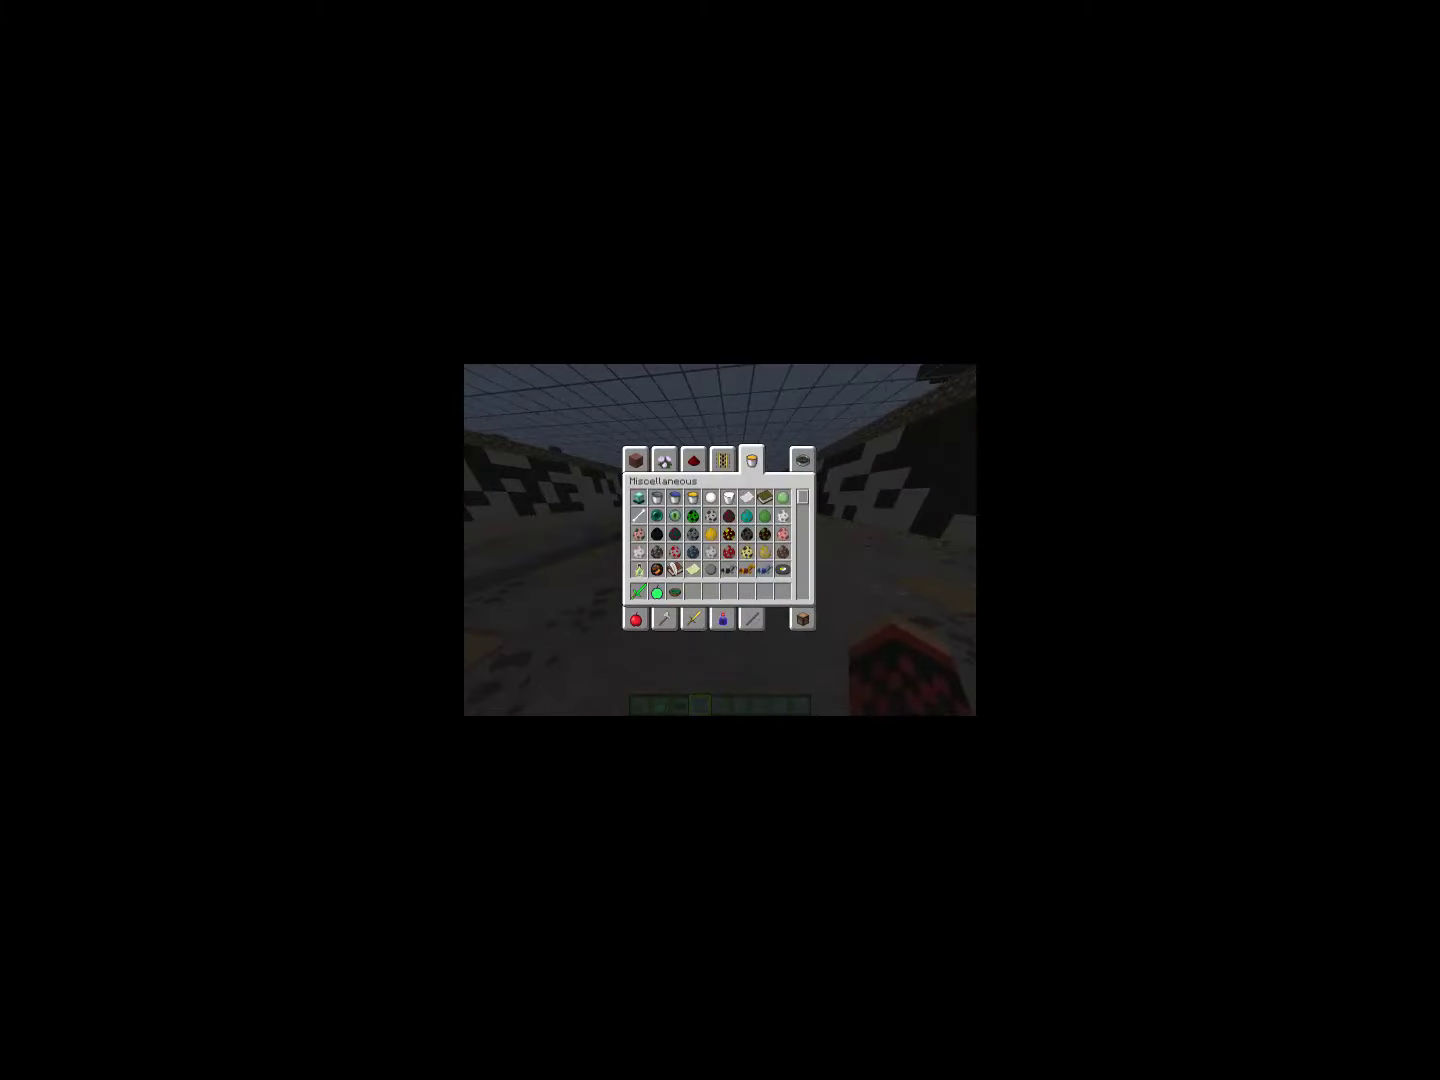
key("e")
key("w")
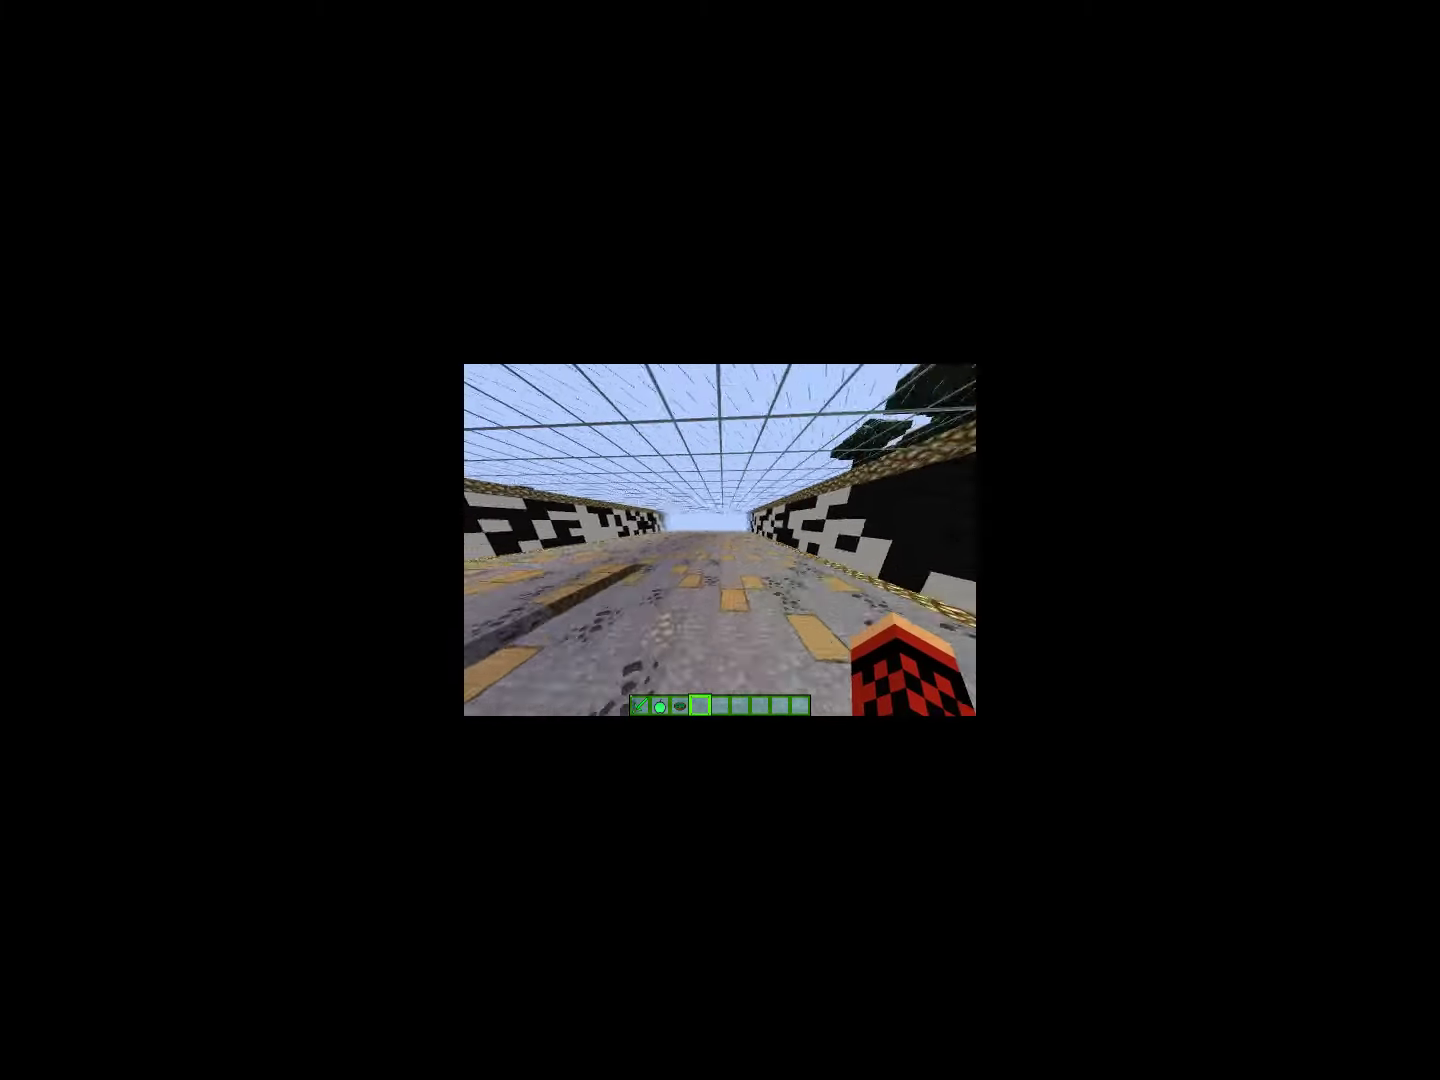